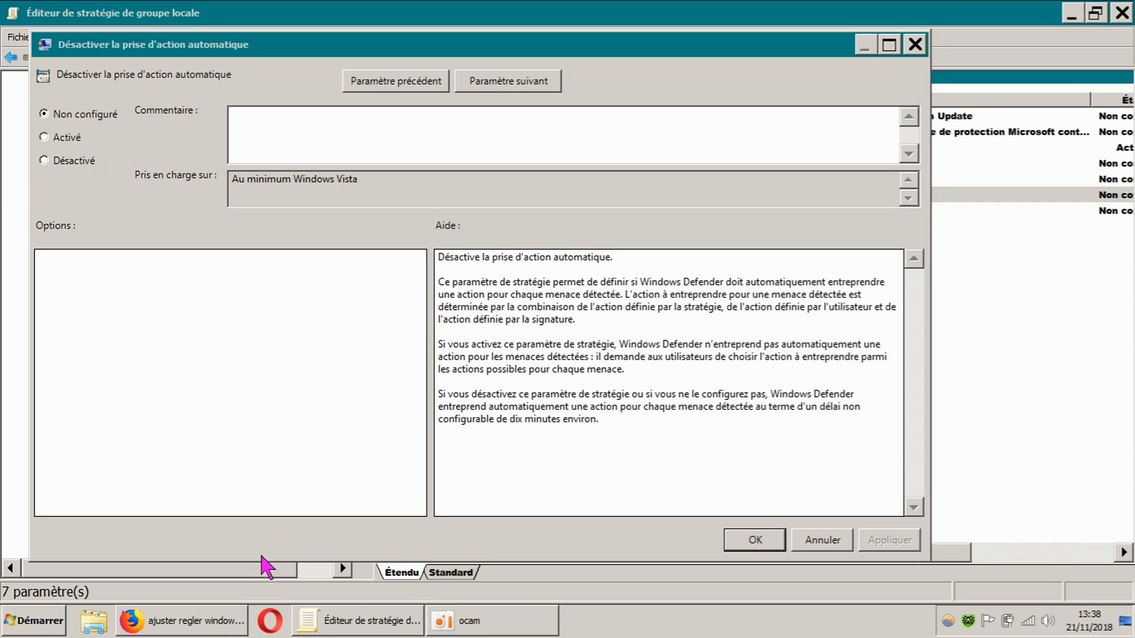
Switch to Firefox to view the video page on adjusting Windows Defender with gpedit.msc, and return to the policy editor
{"action": "left_click", "coordinate": [223, 615]}
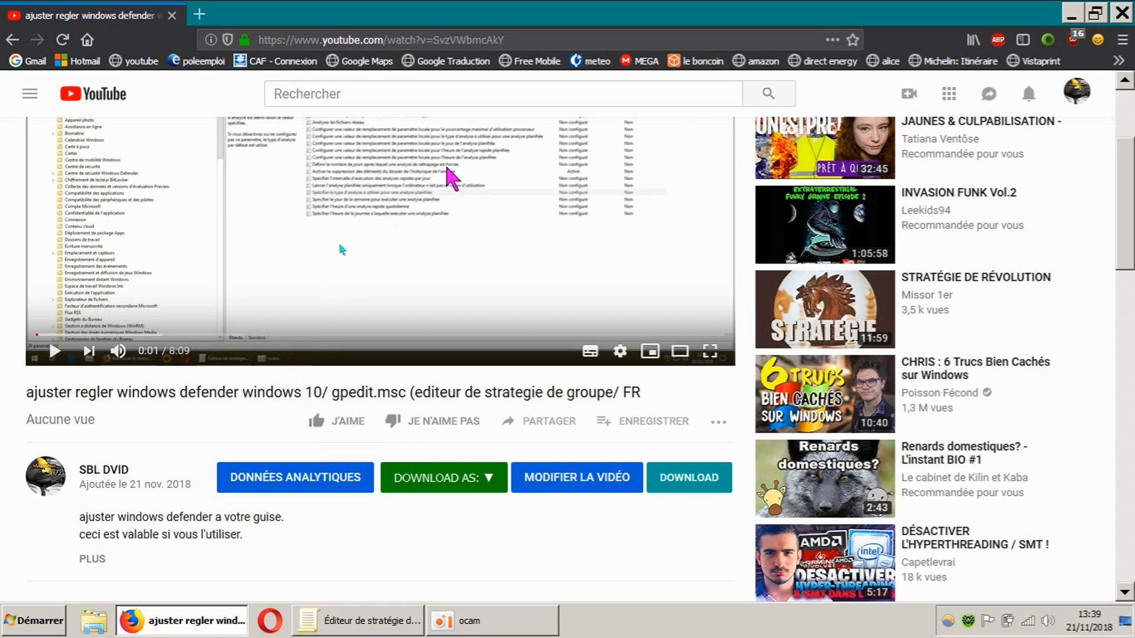
{"action": "left_click", "coordinate": [1072, 14]}
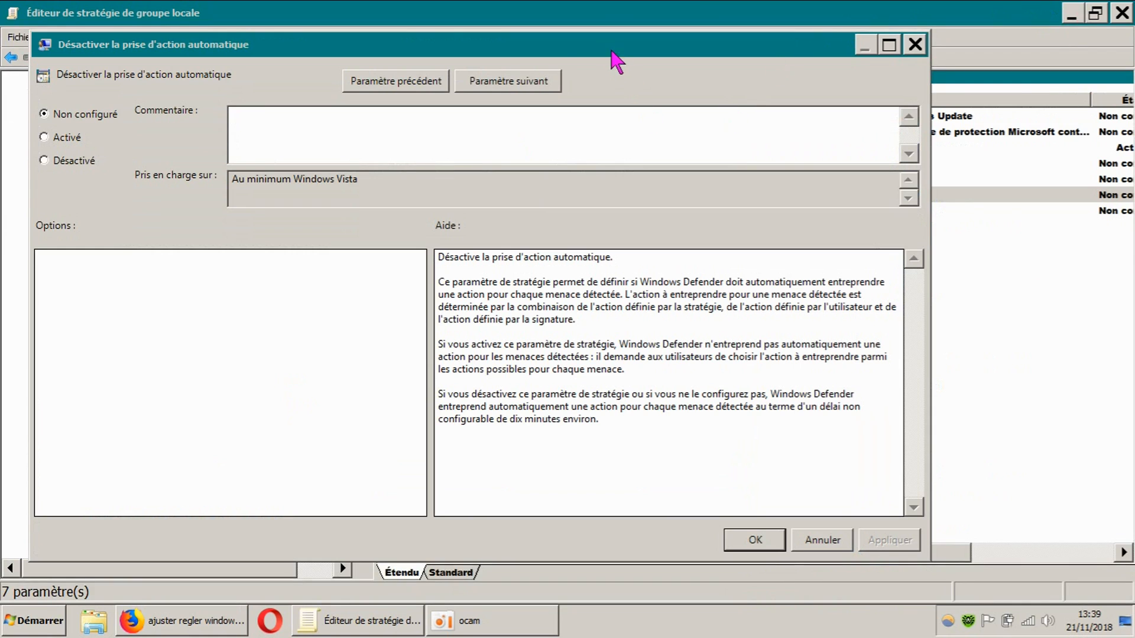
Reposition the "Désactiver la prise d'action automatique" window to examine its location in the policy tree and the Windows Defender settings list
{"action": "left_click_drag", "start_coordinate": [496, 42], "coordinate": [713, 59]}
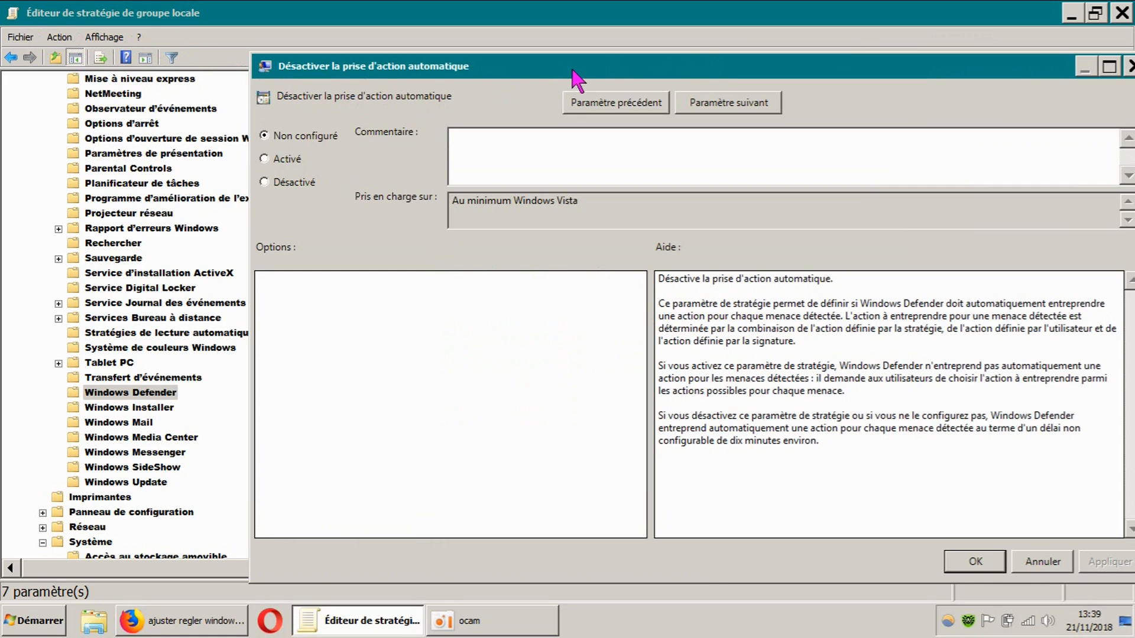
{"action": "left_click_drag", "start_coordinate": [570, 74], "coordinate": [710, 71]}
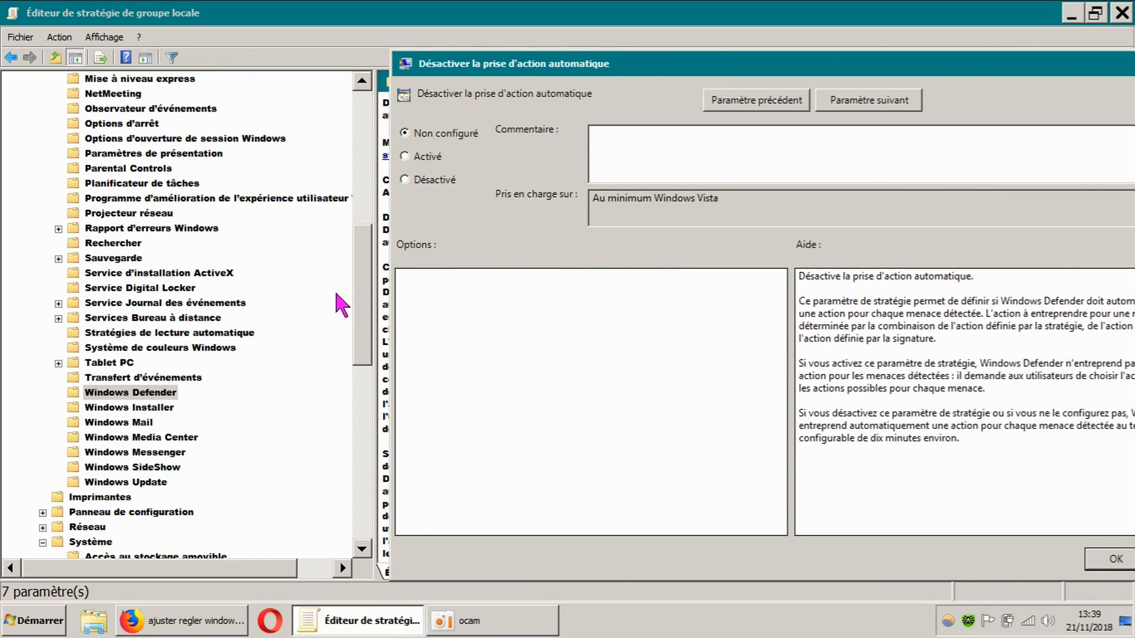
{"action": "left_click_drag", "start_coordinate": [787, 73], "coordinate": [421, 239]}
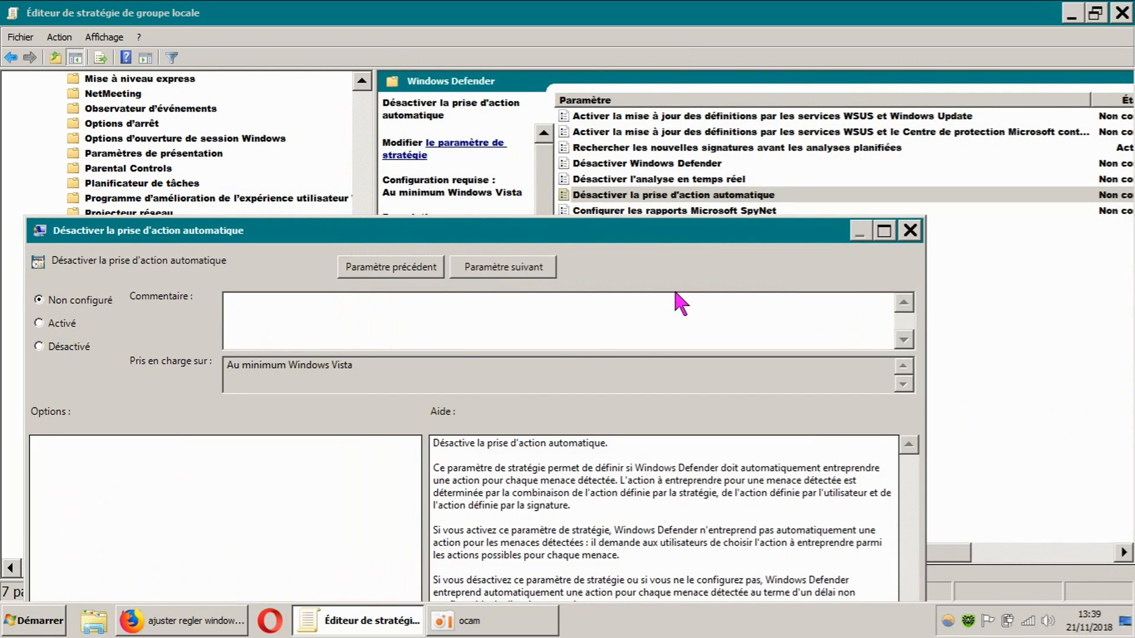
{"action": "left_click_drag", "start_coordinate": [679, 237], "coordinate": [748, 352]}
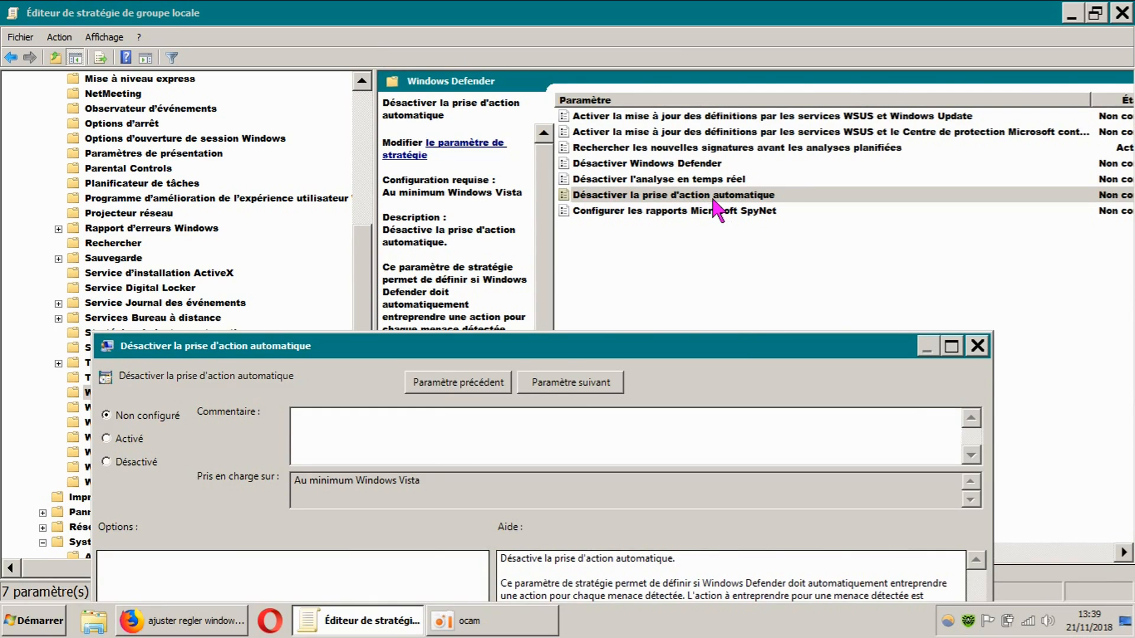
{"action": "left_click_drag", "start_coordinate": [650, 346], "coordinate": [751, 426]}
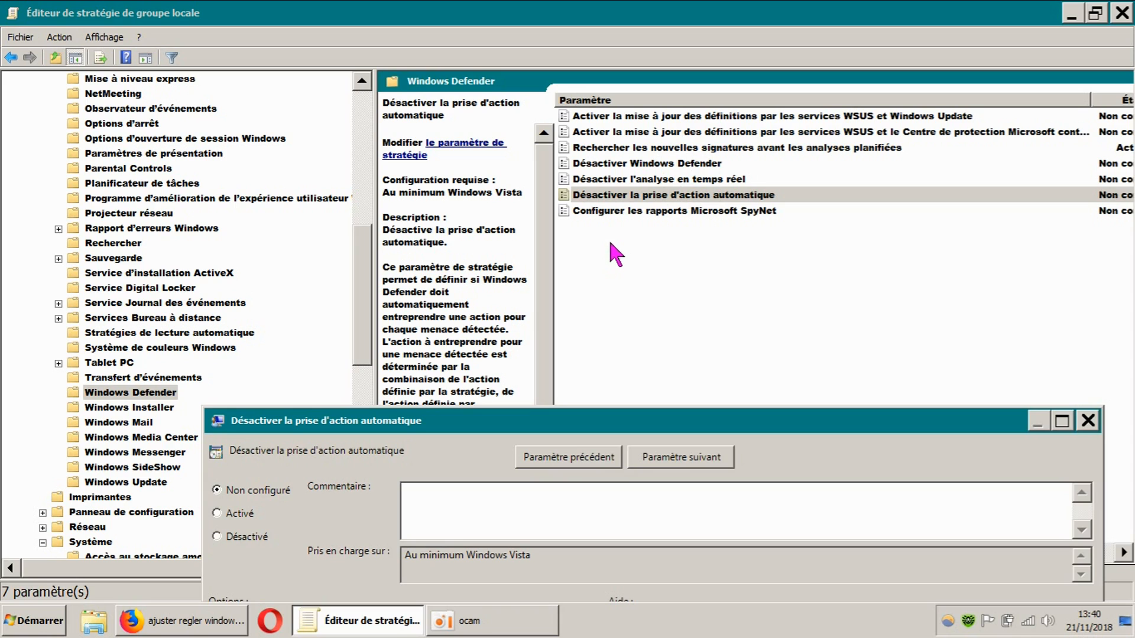
{"action": "left_click_drag", "start_coordinate": [633, 419], "coordinate": [545, 283]}
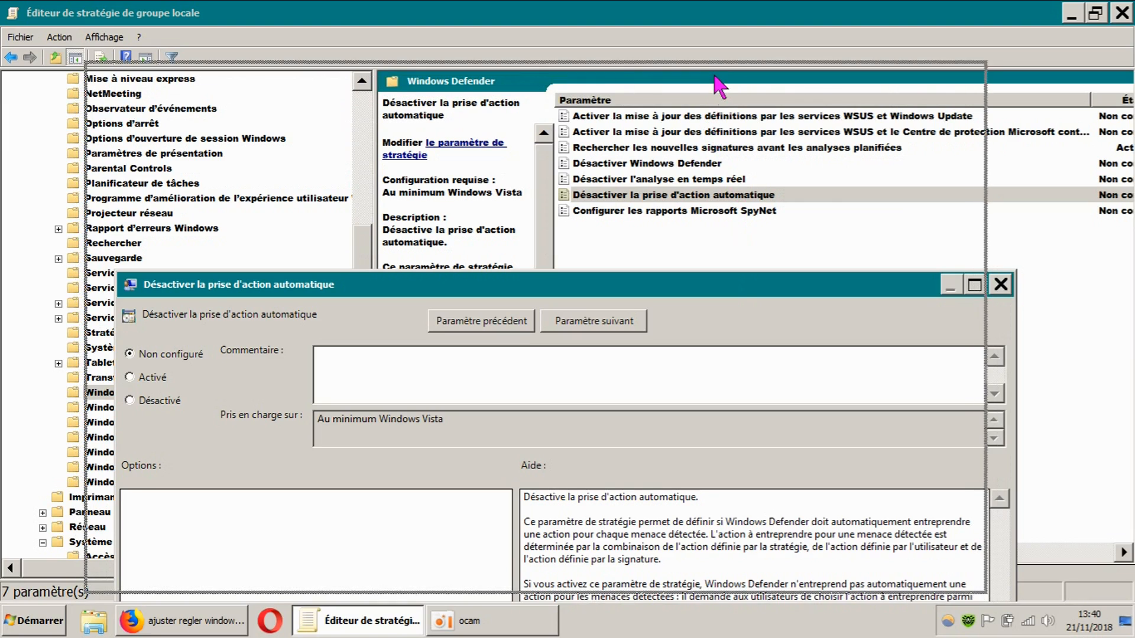
{"action": "left_click_drag", "start_coordinate": [746, 280], "coordinate": [746, 269]}
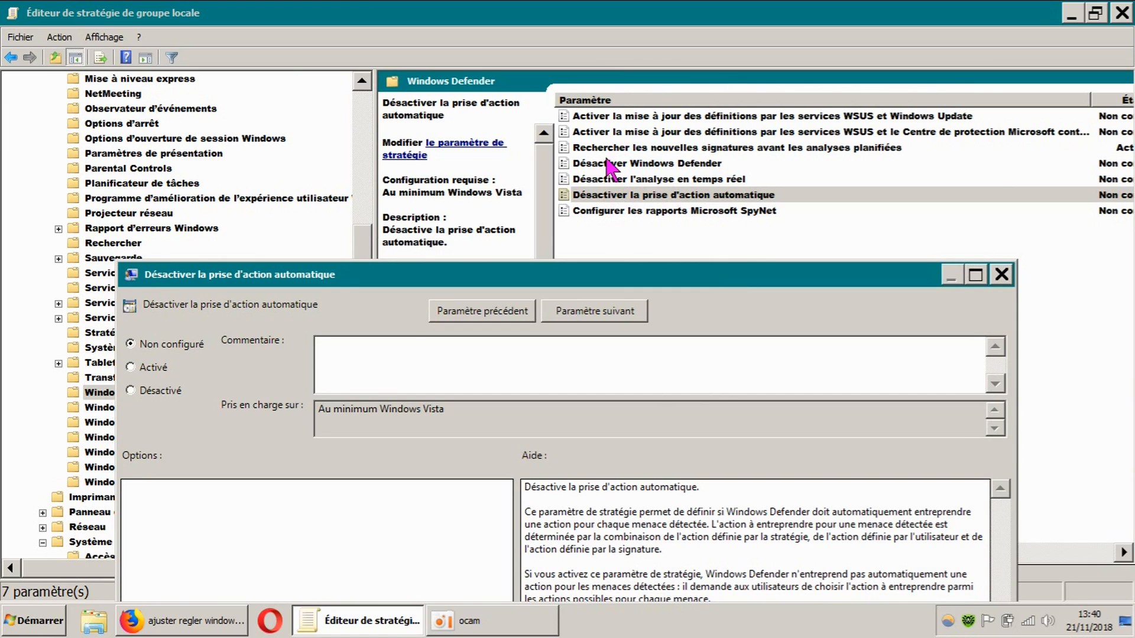
{"action": "left_click_drag", "start_coordinate": [703, 282], "coordinate": [676, 43]}
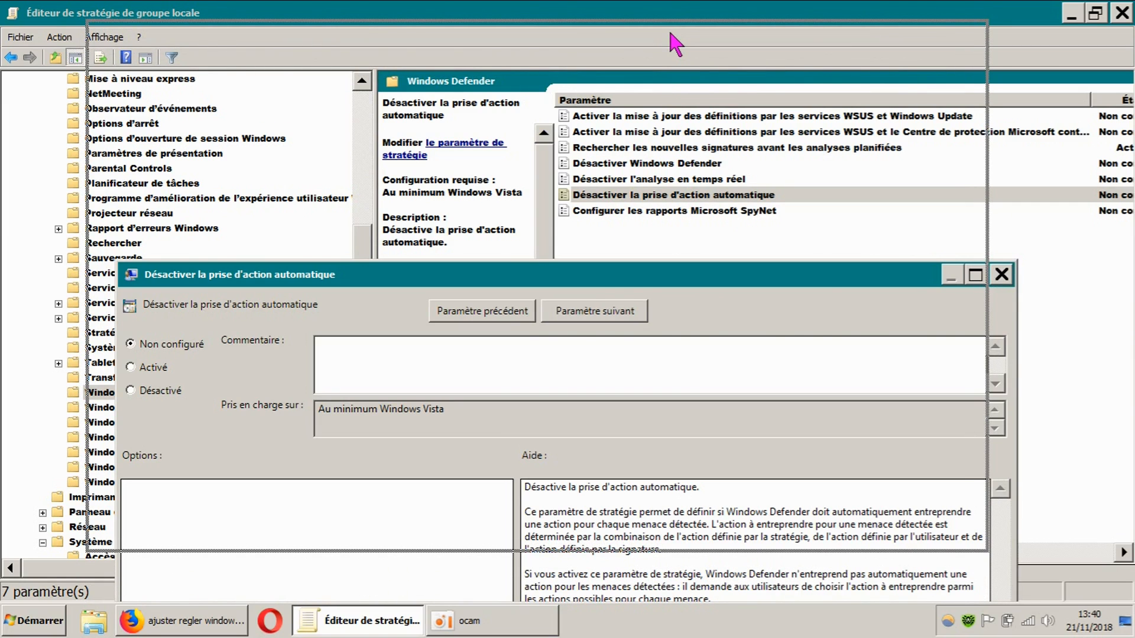
{"action": "left_click_drag", "start_coordinate": [676, 43], "coordinate": [676, 40]}
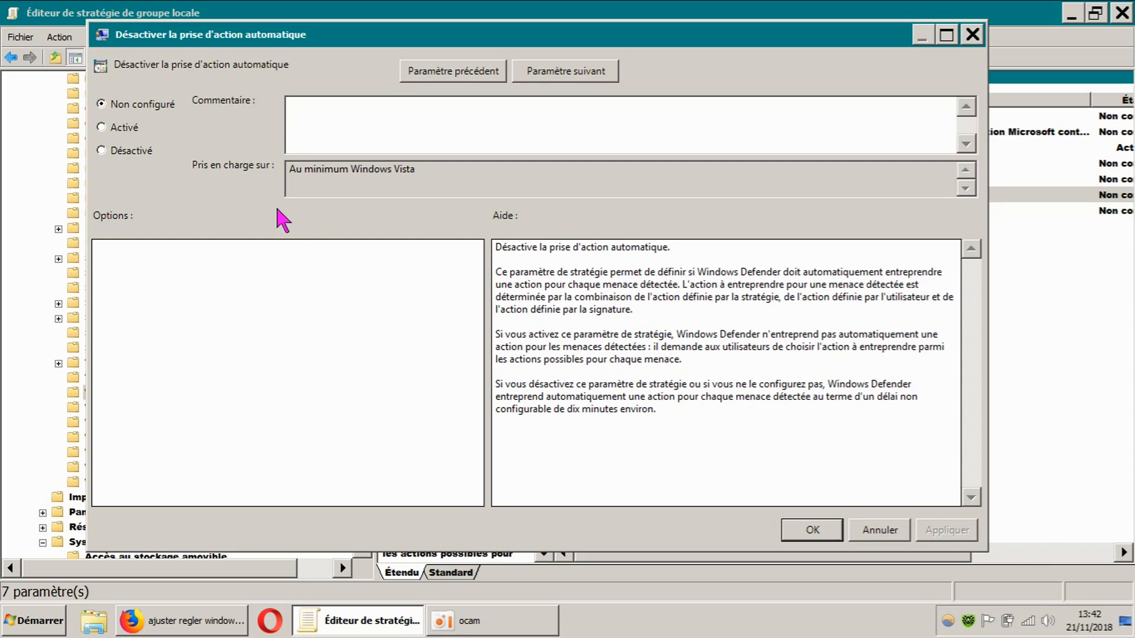
Set the "Désactiver la prise d'action automatique" policy to Activé, apply it and close its window
{"action": "left_click", "coordinate": [103, 128]}
{"action": "left_click", "coordinate": [943, 532]}
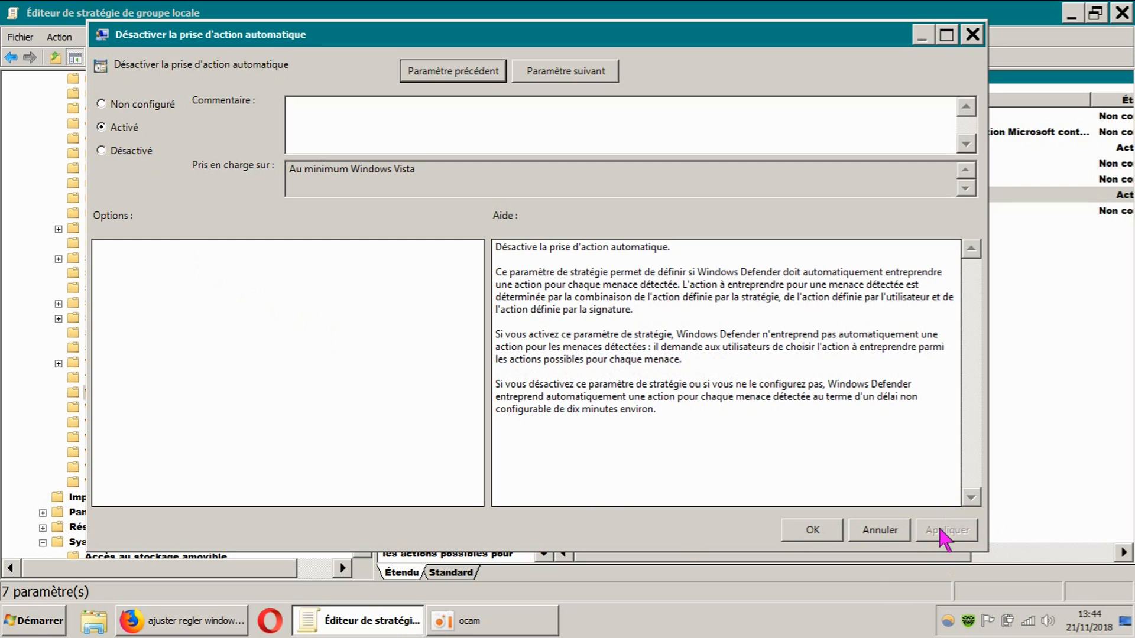
{"action": "left_click", "coordinate": [835, 527]}
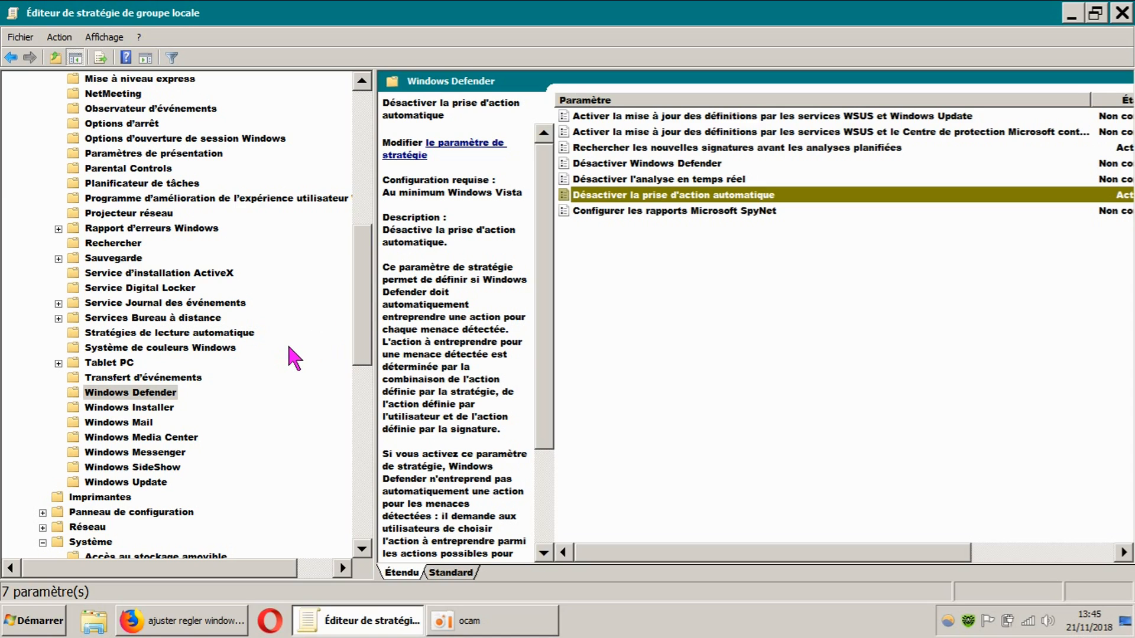
Open the "Désactiver les gadgets du Bureau" policy under Gadgets du Bureau, examine its state and help text, and close it
{"action": "left_click_drag", "start_coordinate": [366, 364], "coordinate": [366, 220]}
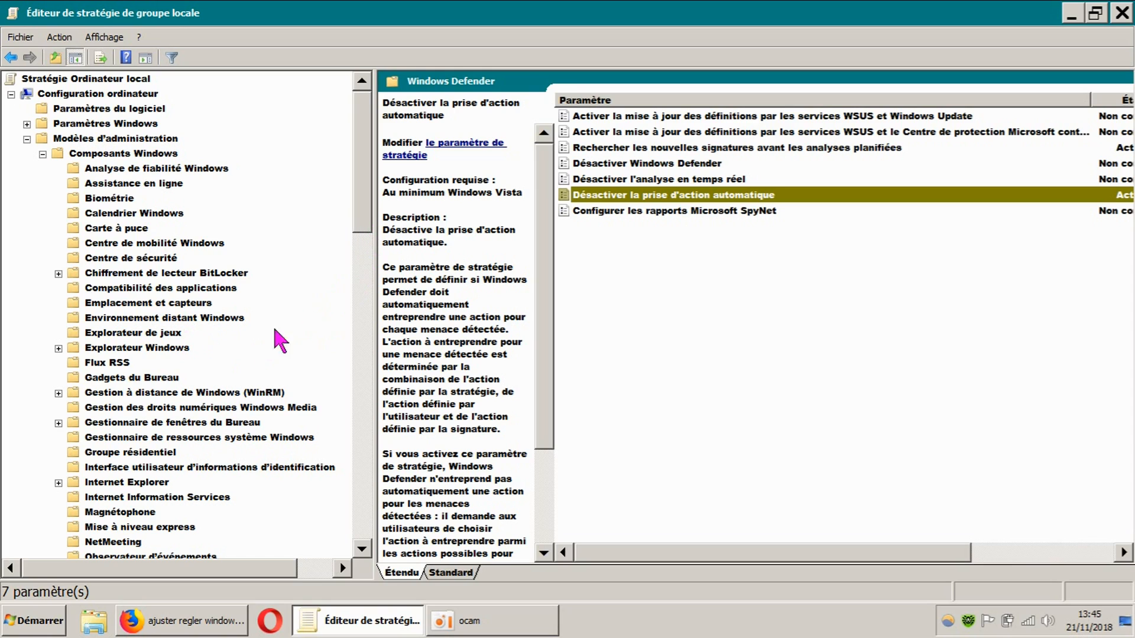
{"action": "left_click", "coordinate": [164, 379]}
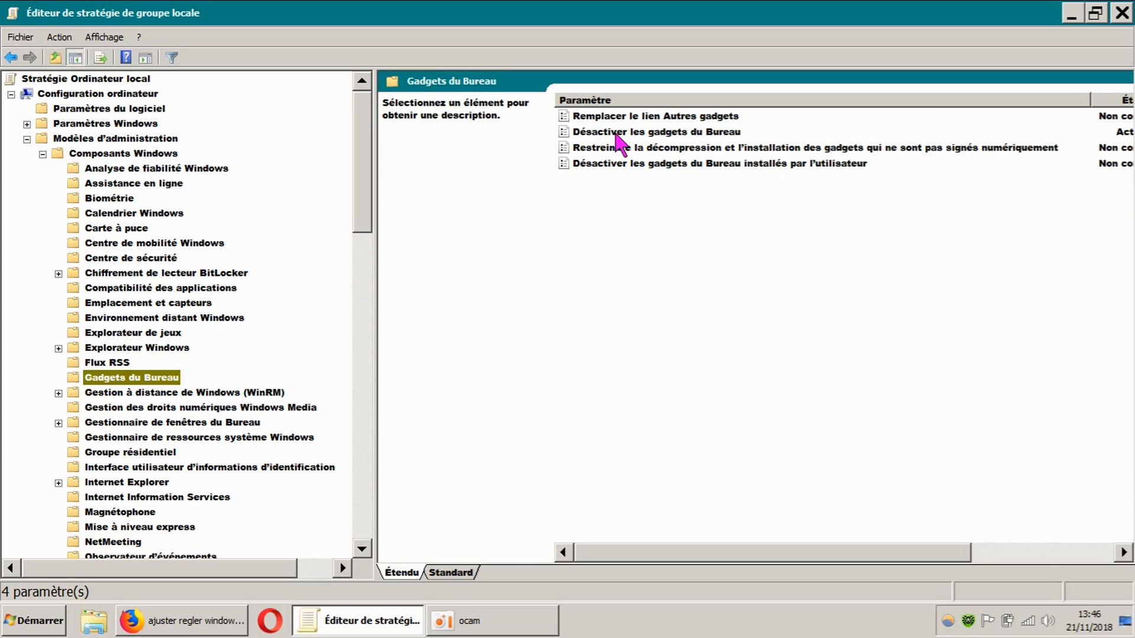
{"action": "double_click", "coordinate": [668, 132]}
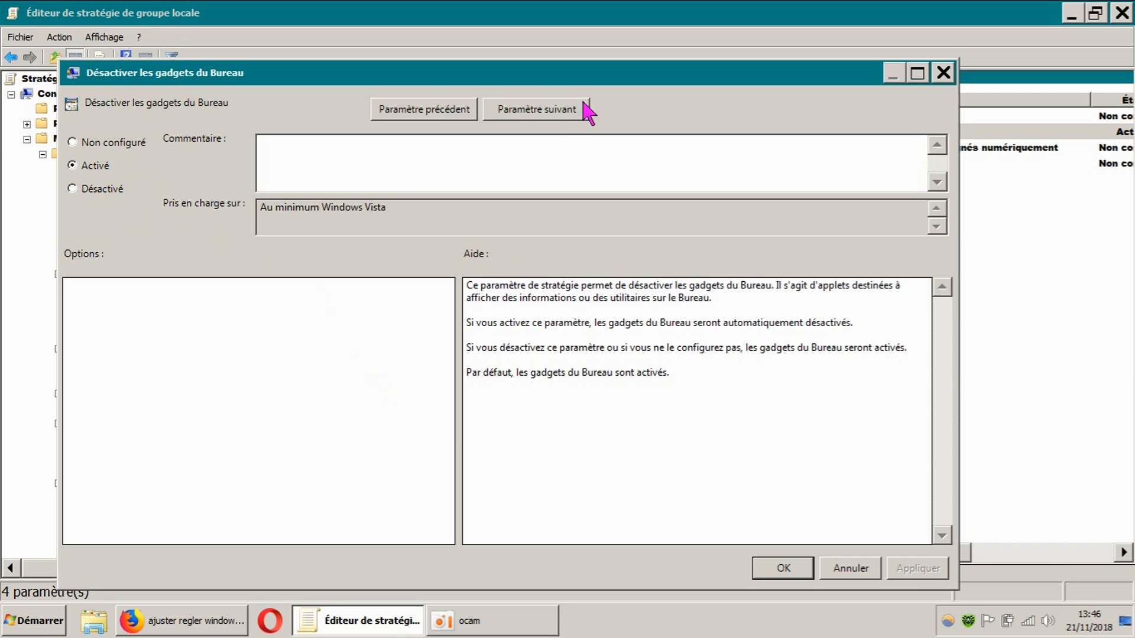
{"action": "left_click_drag", "start_coordinate": [605, 81], "coordinate": [601, 355]}
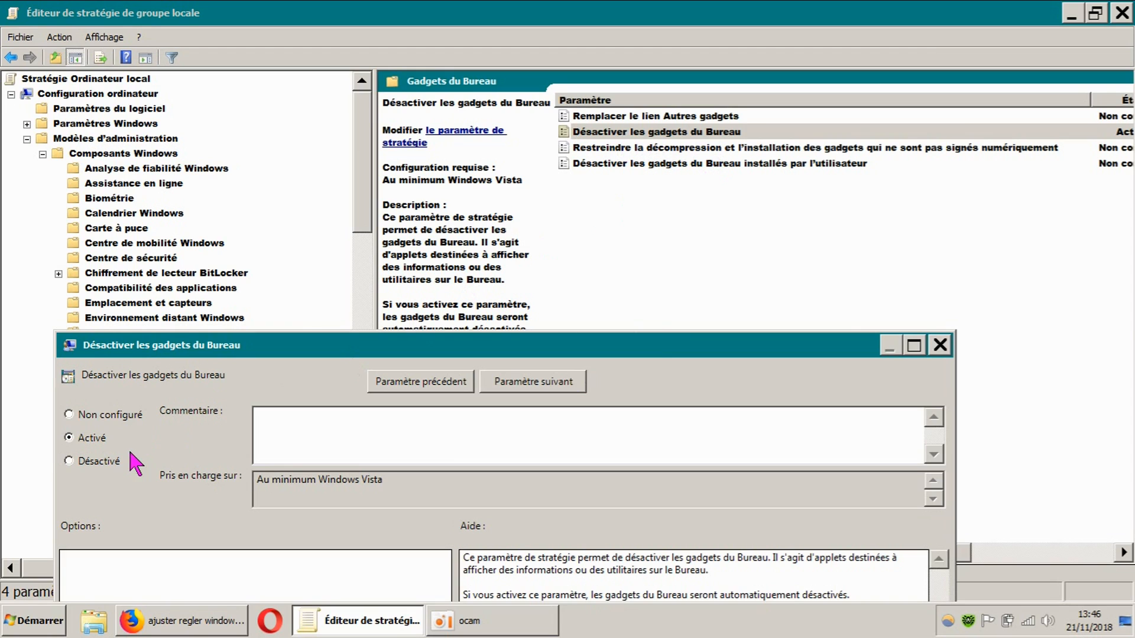
{"action": "left_click_drag", "start_coordinate": [650, 349], "coordinate": [667, 174]}
{"action": "left_click_drag", "start_coordinate": [477, 173], "coordinate": [484, 80]}
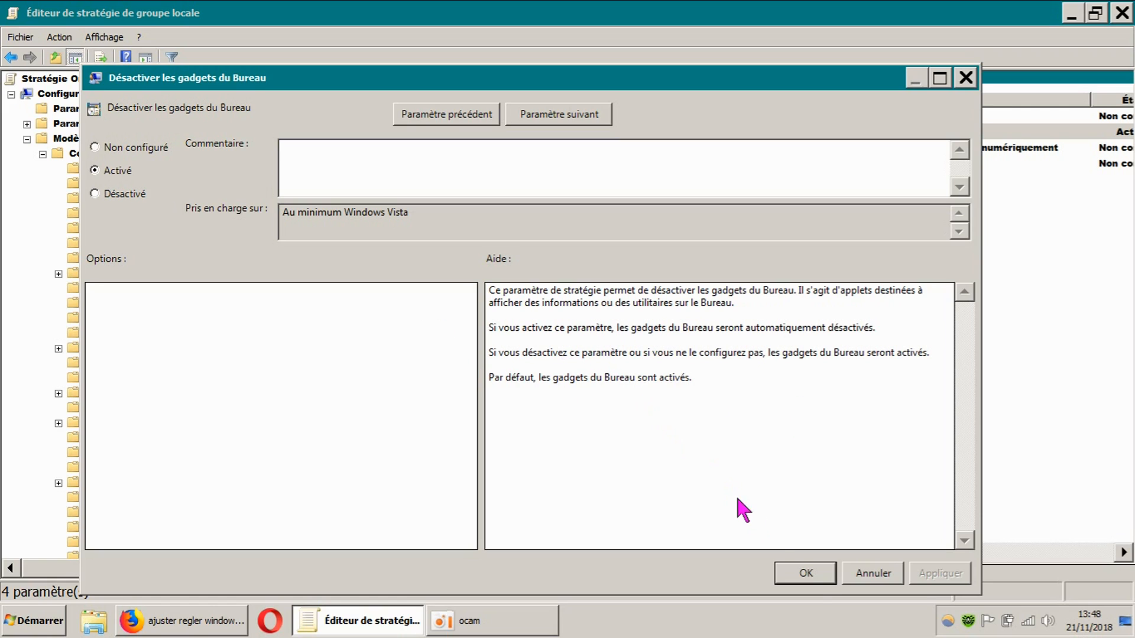
{"action": "left_click", "coordinate": [818, 574]}
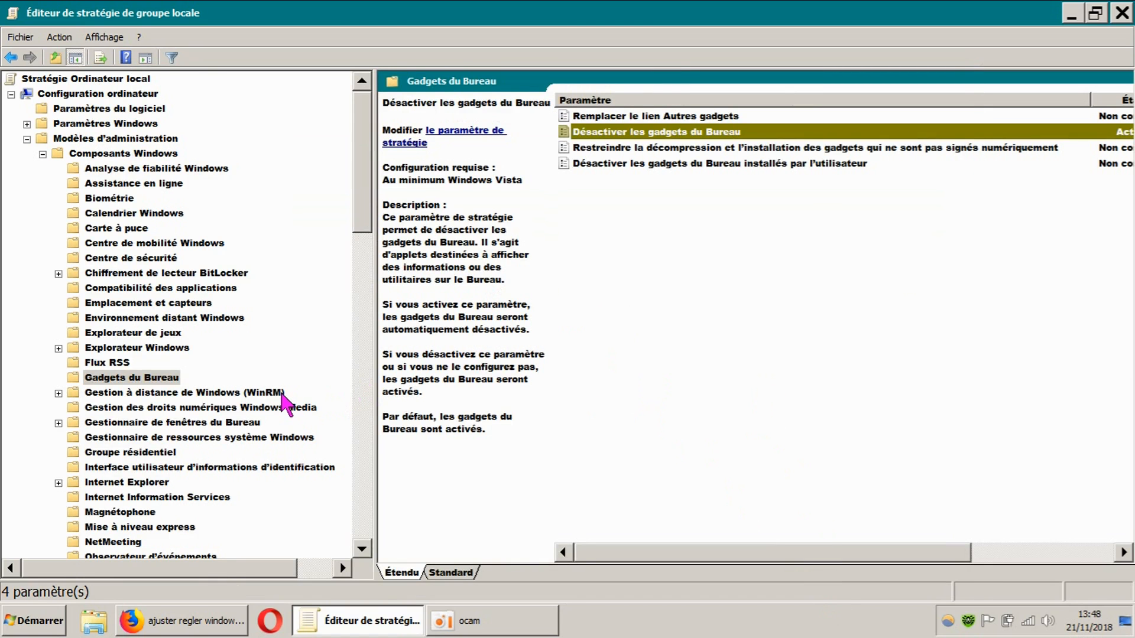
Expand the Internet Explorer folder and examine its subfolders, including Affichage de compatibilité and Compatibilité des applications
{"action": "left_click_drag", "start_coordinate": [363, 236], "coordinate": [364, 269]}
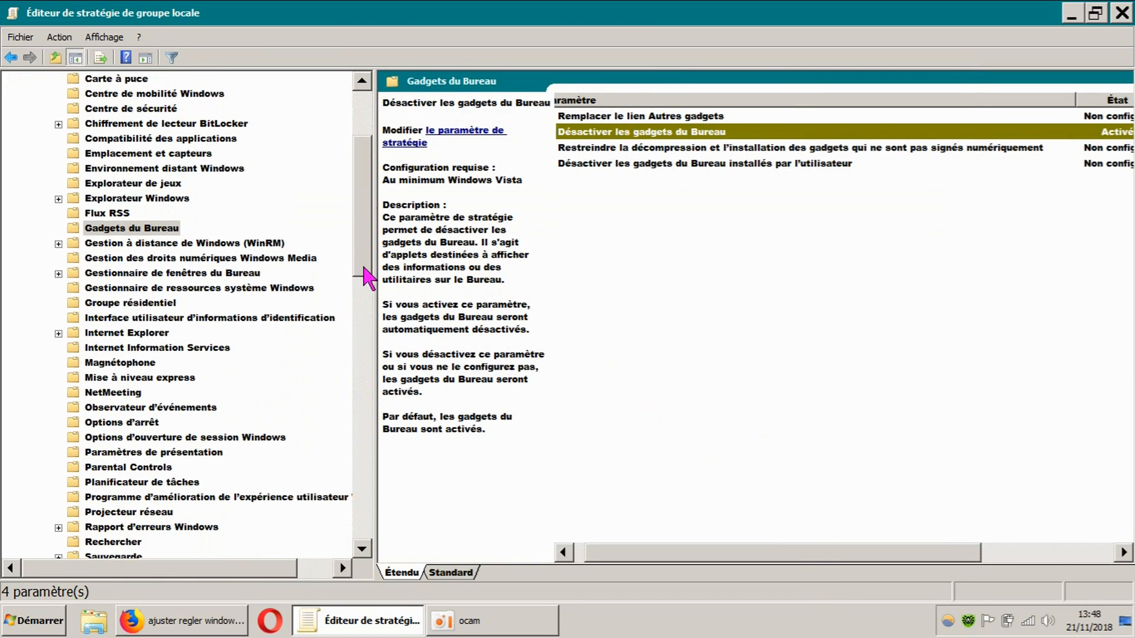
{"action": "left_click", "coordinate": [58, 333]}
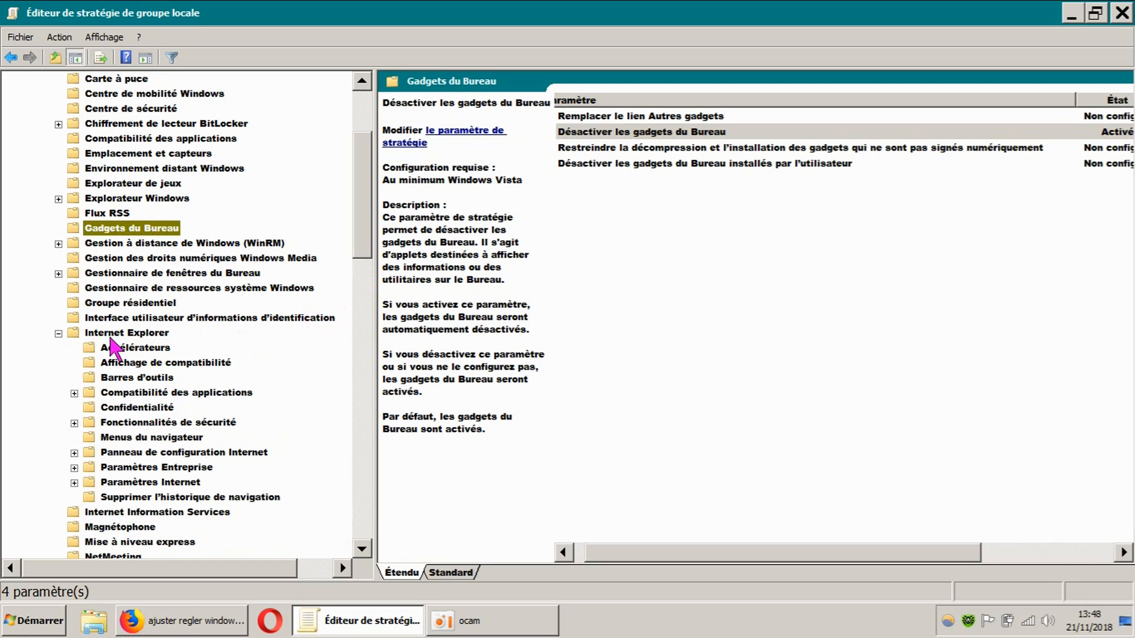
{"action": "left_click", "coordinate": [111, 335]}
{"action": "left_click", "coordinate": [128, 351]}
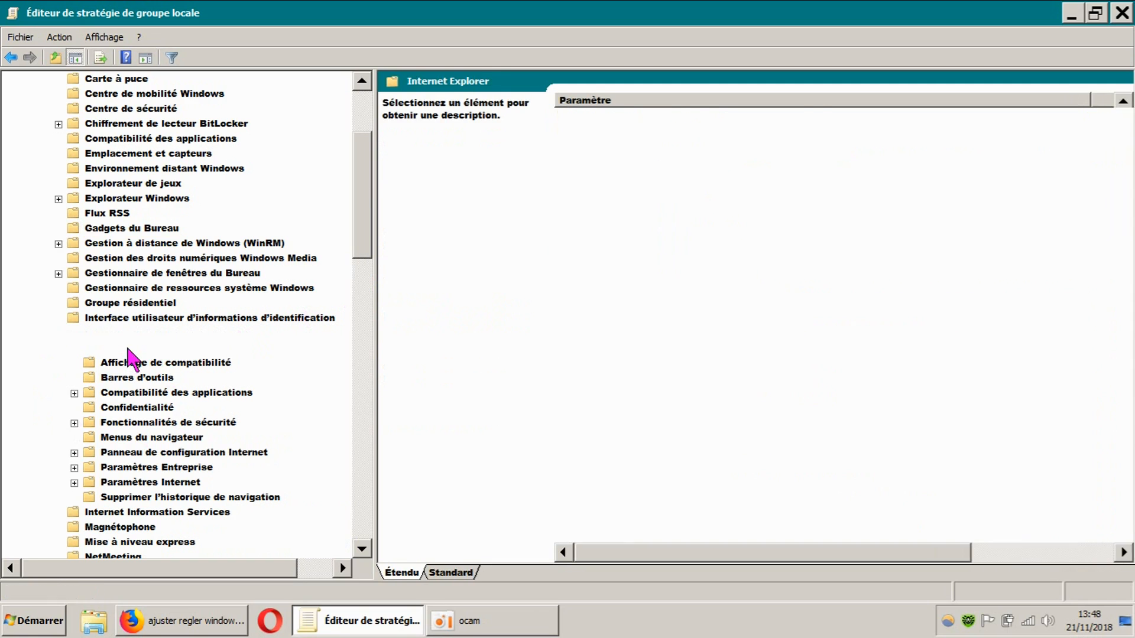
{"action": "left_click", "coordinate": [129, 363]}
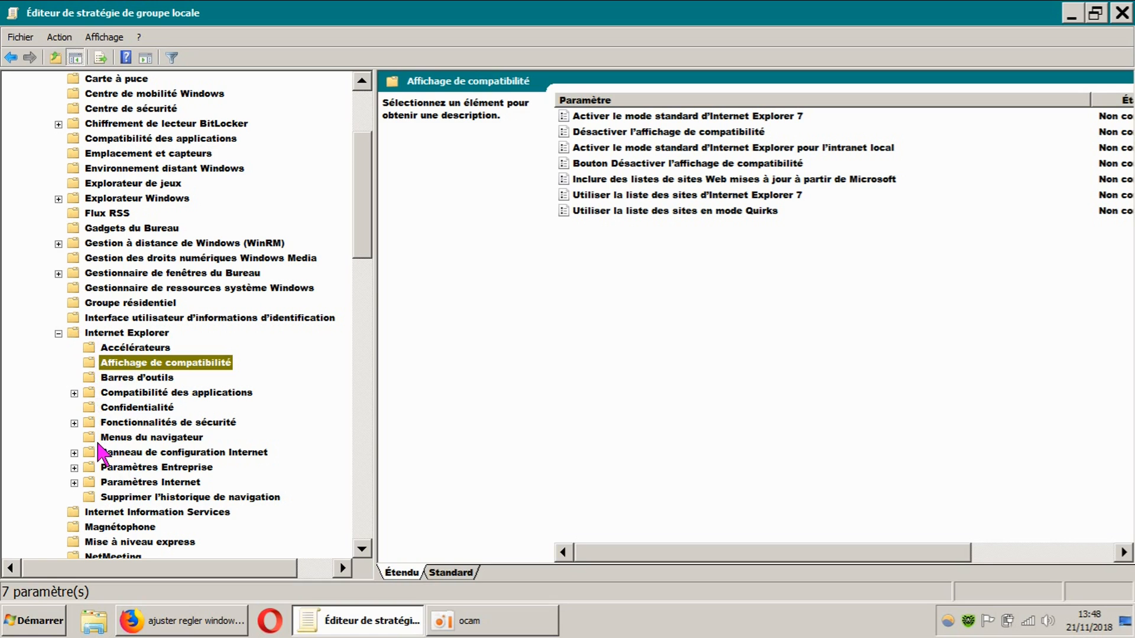
{"action": "left_click", "coordinate": [64, 336]}
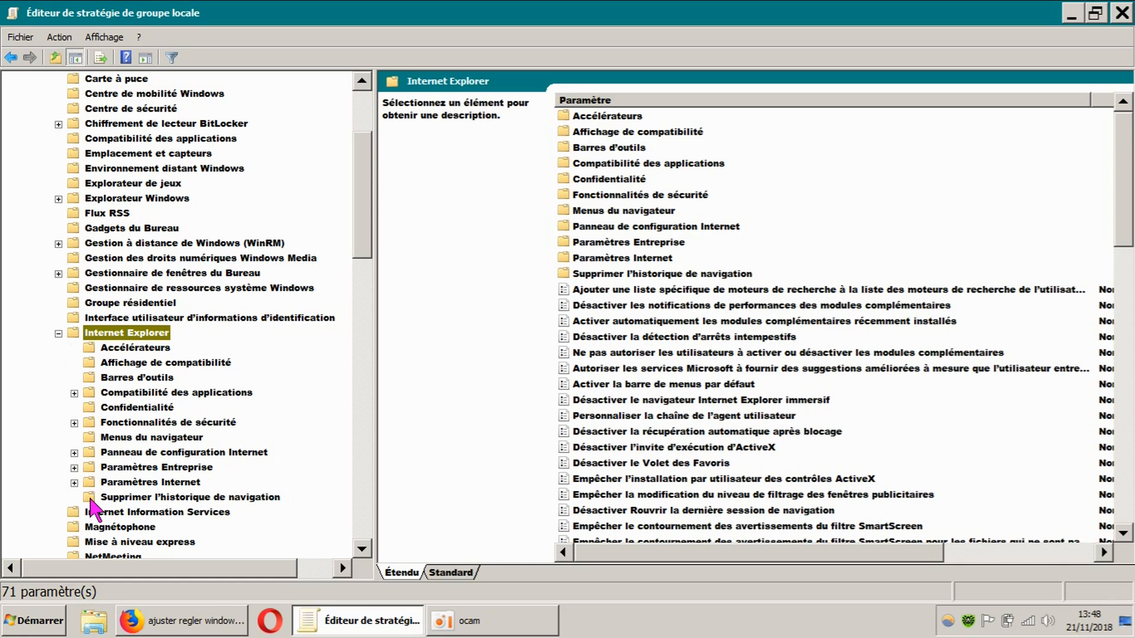
{"action": "left_click", "coordinate": [74, 393]}
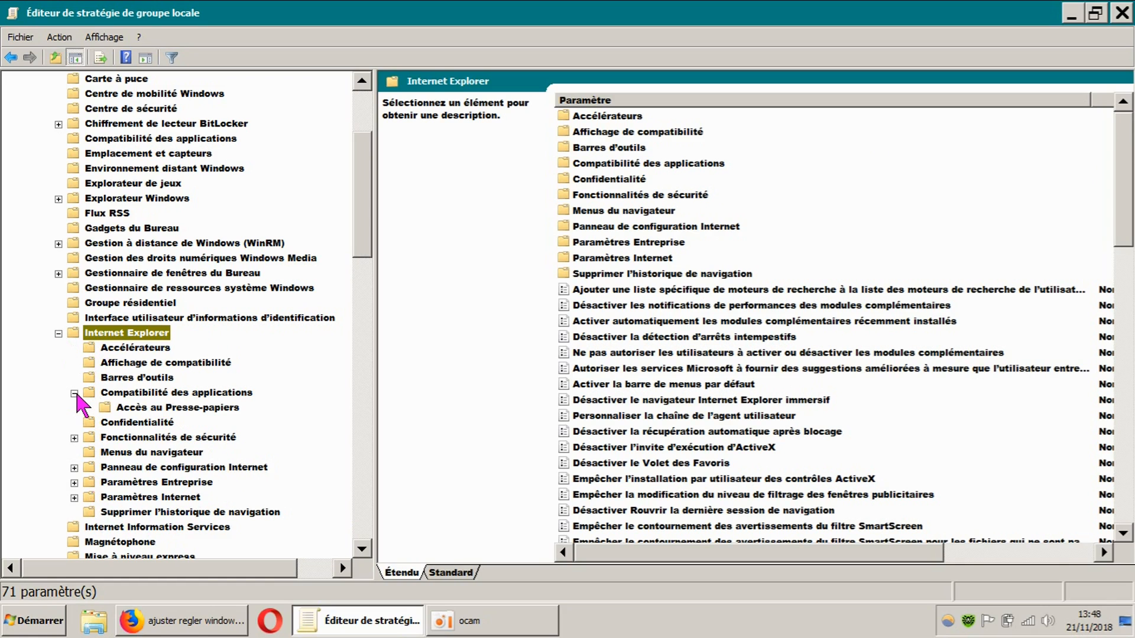
Open "Autoriser la suppression de l'historique de navigation en quittant" under Supprimer l'historique de navigation, examine its state and help text, and close it
{"action": "left_click_drag", "start_coordinate": [369, 239], "coordinate": [364, 259]}
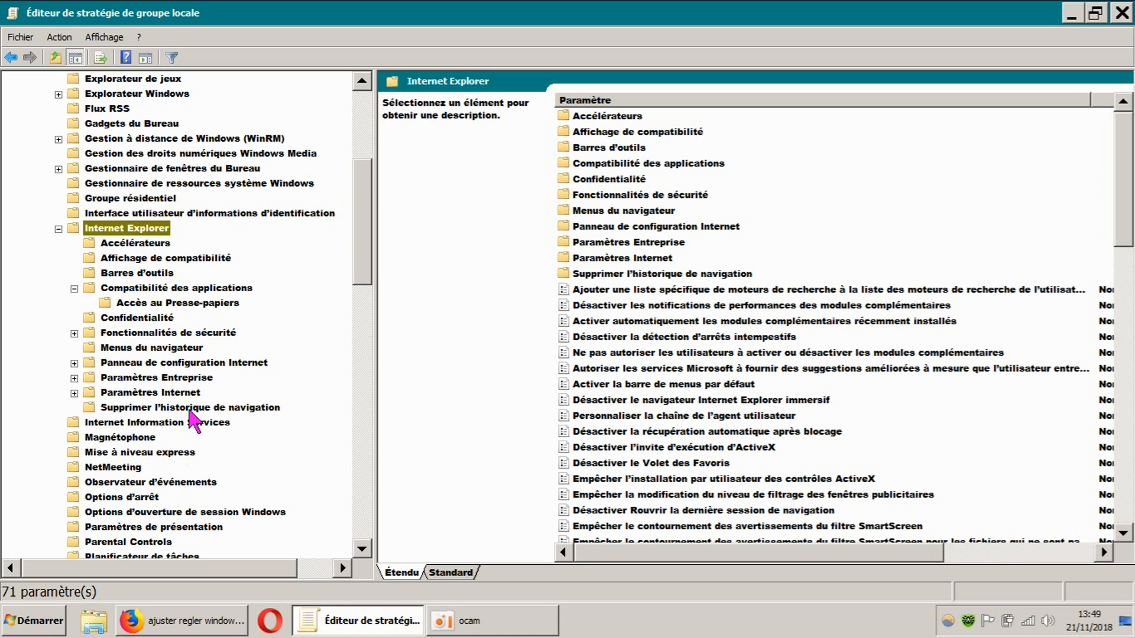
{"action": "left_click", "coordinate": [234, 409]}
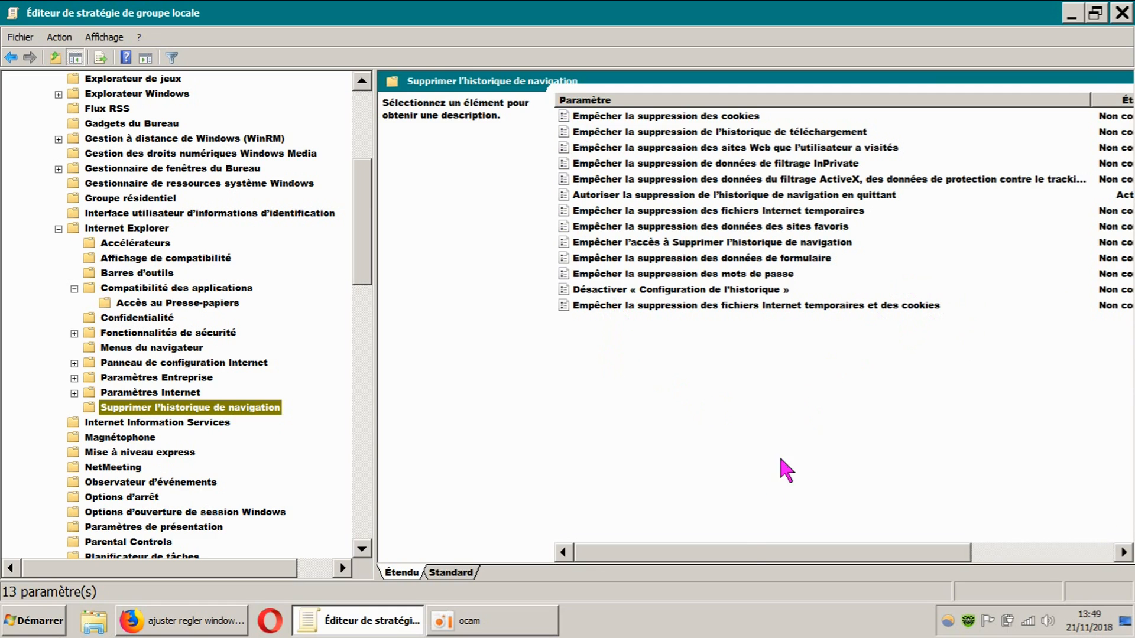
{"action": "mouse_move", "coordinate": [738, 551]}
{"action": "left_mouse_down"}
{"action": "mouse_move", "coordinate": [779, 552]}
{"action": "mouse_move", "coordinate": [744, 552]}
{"action": "left_mouse_up"}
{"action": "mouse_move", "coordinate": [926, 552]}
{"action": "left_mouse_down"}
{"action": "mouse_move", "coordinate": [969, 552]}
{"action": "mouse_move", "coordinate": [934, 559]}
{"action": "left_mouse_up"}
{"action": "double_click", "coordinate": [740, 196]}
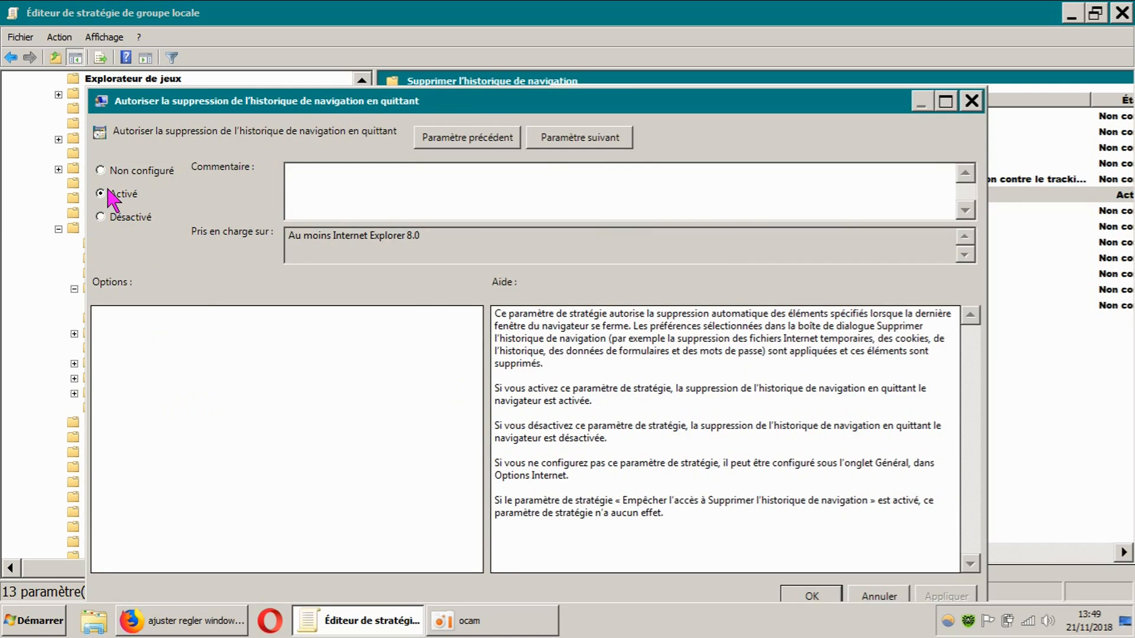
{"action": "left_click_drag", "start_coordinate": [579, 107], "coordinate": [600, 37]}
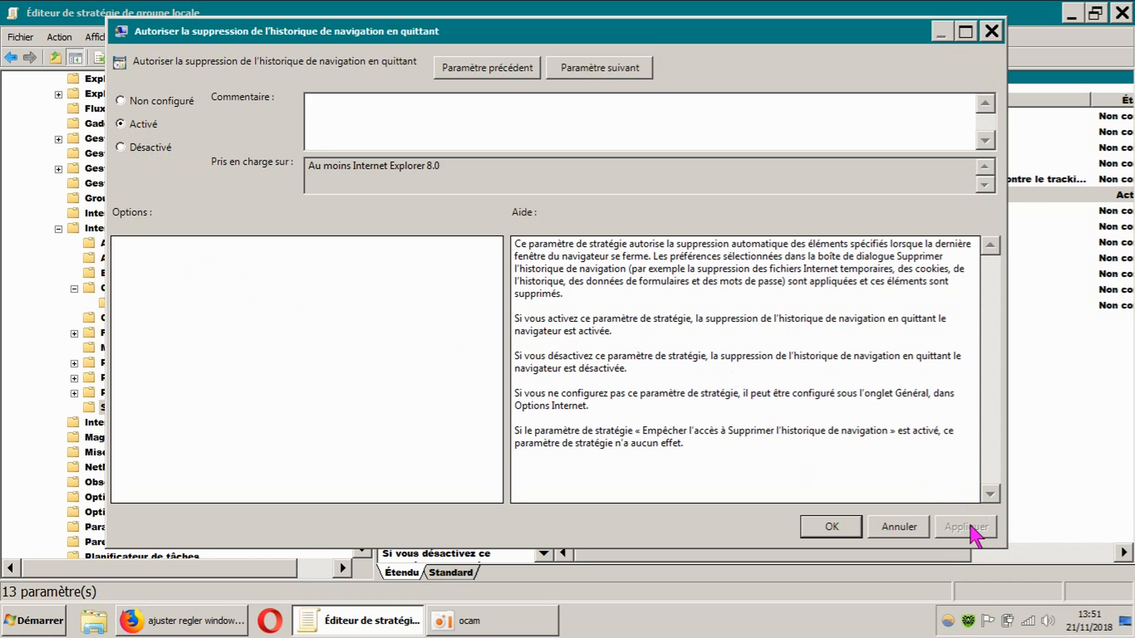
{"action": "left_click", "coordinate": [823, 532]}
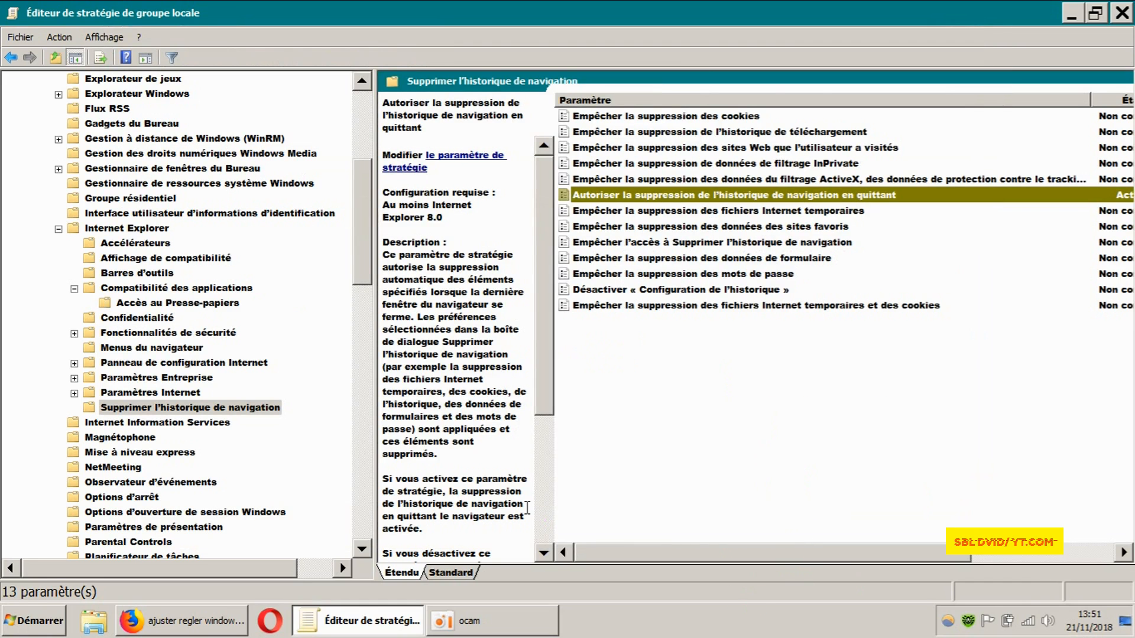
Widen the settings list to show the État column, and recheck the policy for deleting browsing history on exit
{"action": "left_click_drag", "start_coordinate": [375, 403], "coordinate": [297, 403]}
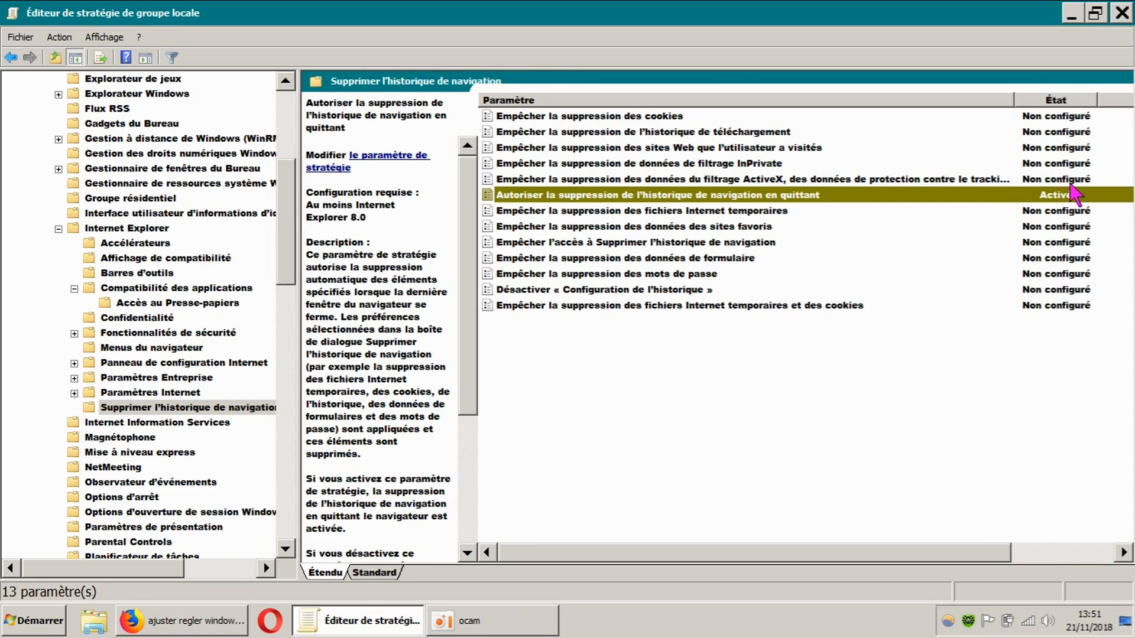
{"action": "double_click", "coordinate": [749, 197]}
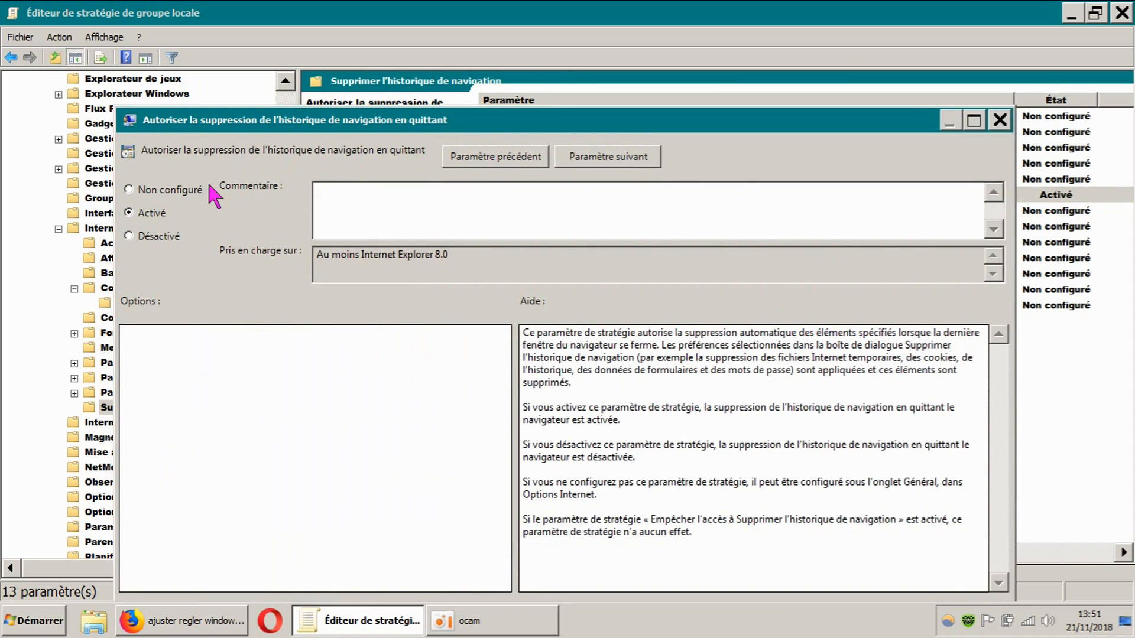
{"action": "left_click_drag", "start_coordinate": [823, 124], "coordinate": [818, 42]}
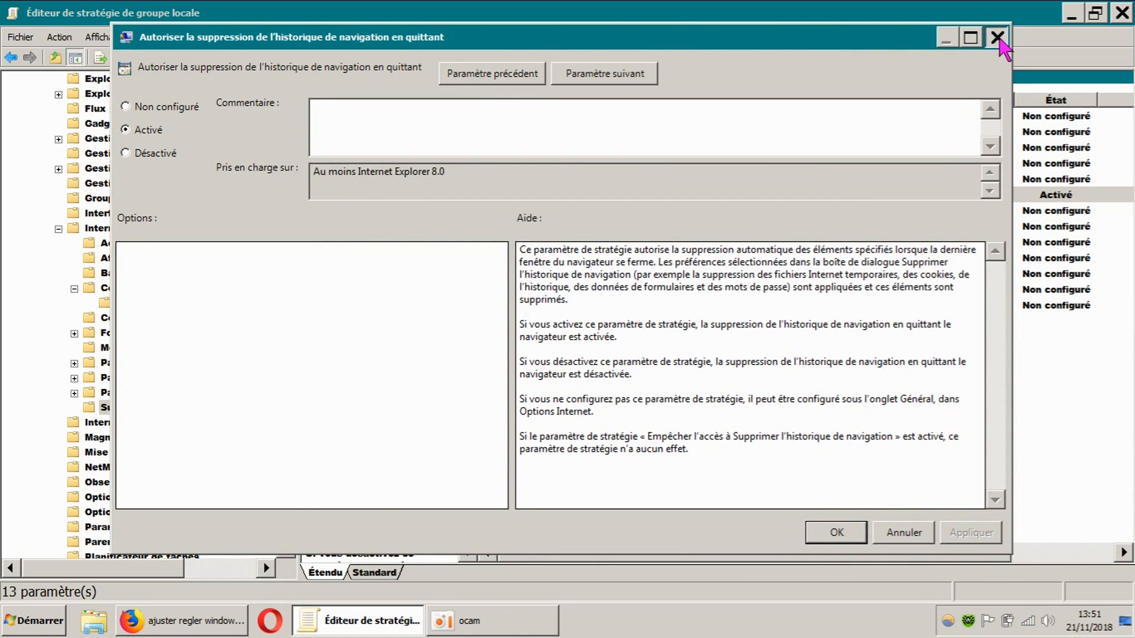
{"action": "left_click", "coordinate": [996, 37]}
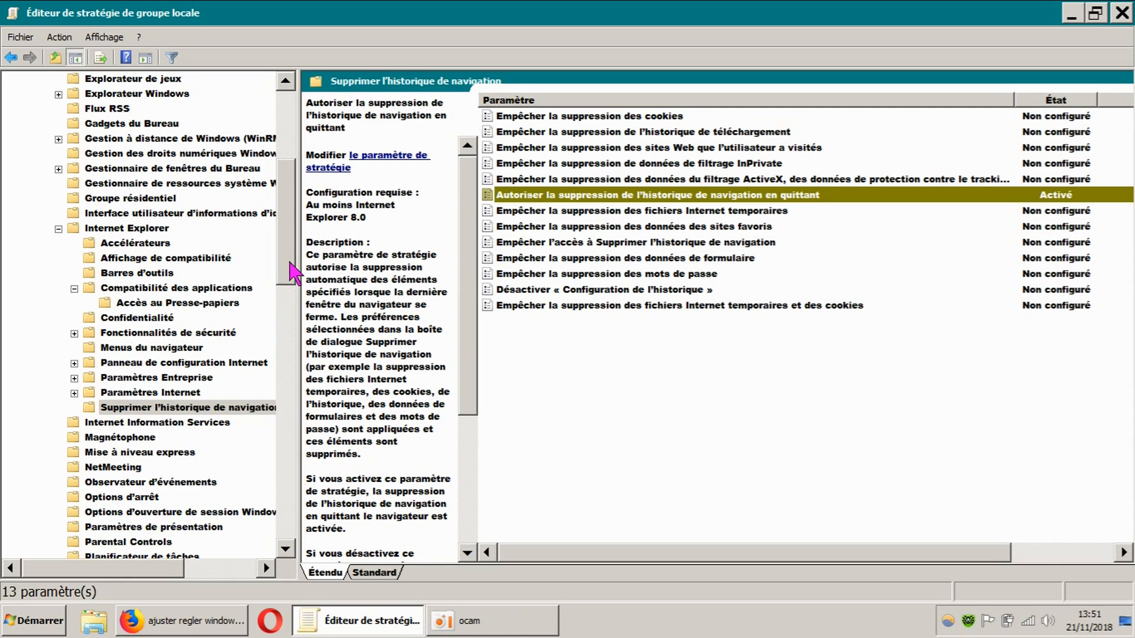
Browse further down the policy tree to the remaining Windows components and the Système folder
{"action": "left_click_drag", "start_coordinate": [289, 265], "coordinate": [284, 374]}
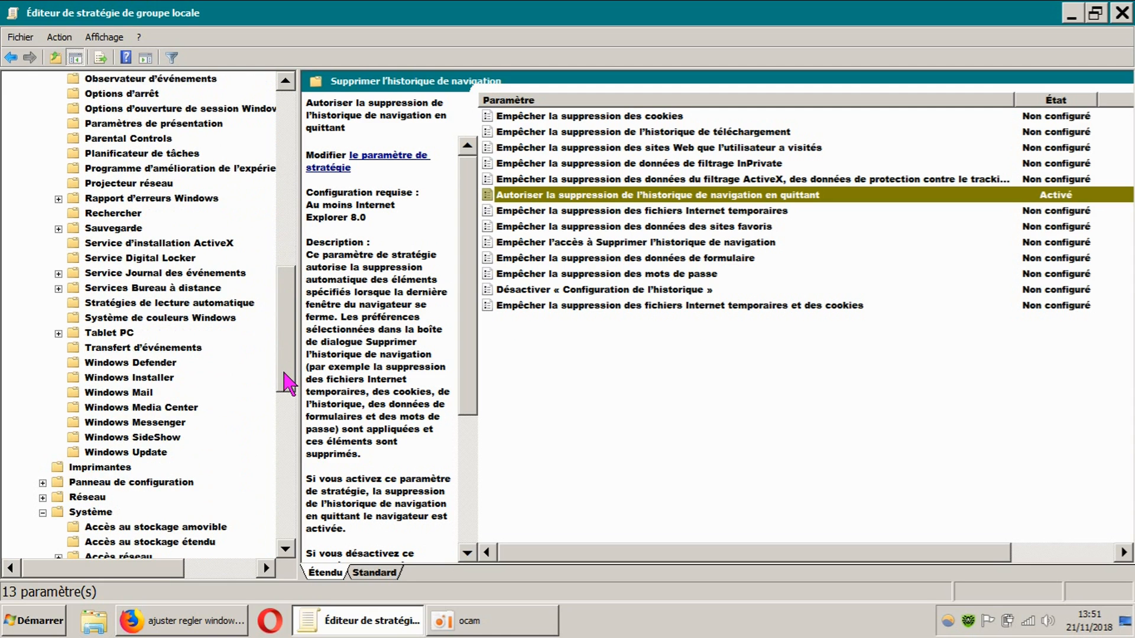